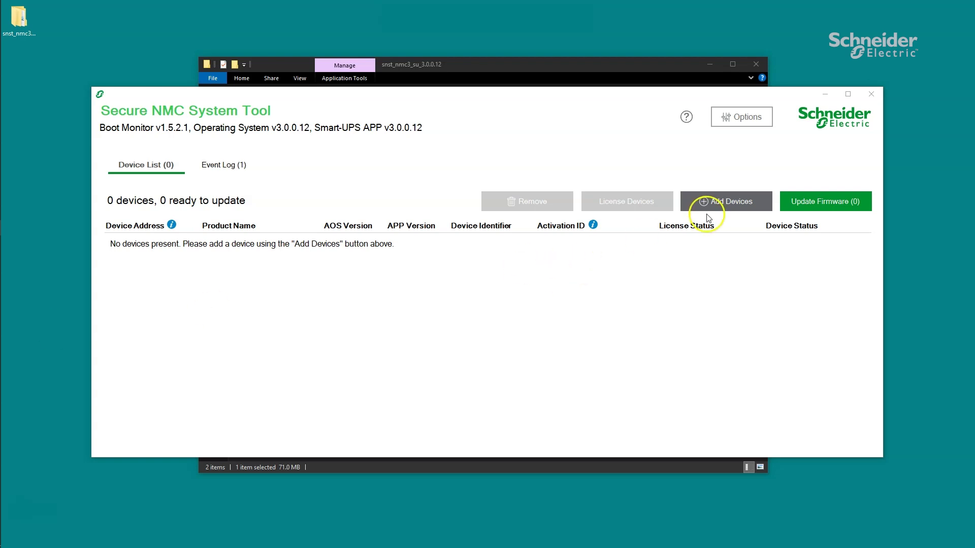
# Step: Add a device over SCP on port 22, entering its host address, user name and password
pyautogui.click(724, 202)
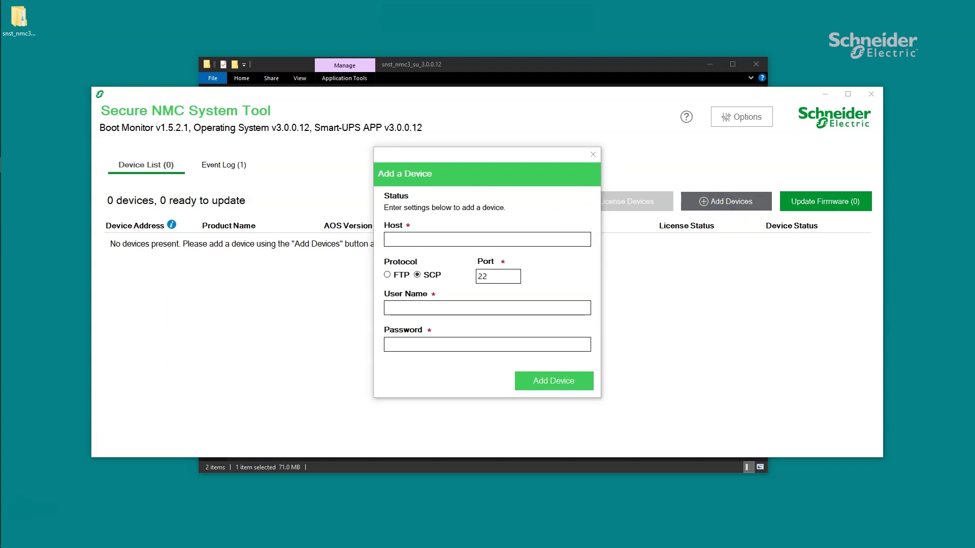
pyautogui.click(461, 241)
pyautogui.hotkey('ctrl', 'v')
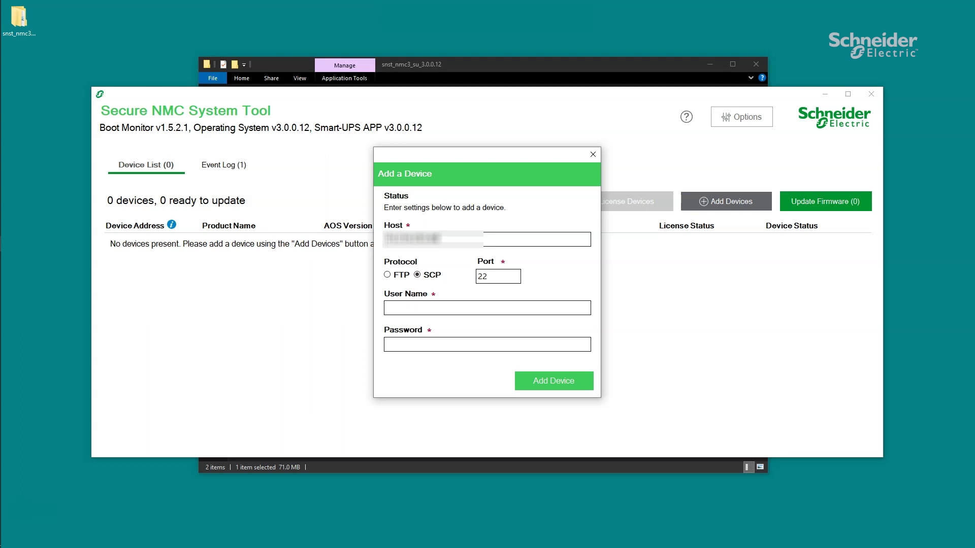
pyautogui.click(404, 307)
pyautogui.write('apc')
pyautogui.press('Tab')
pyautogui.write('***')
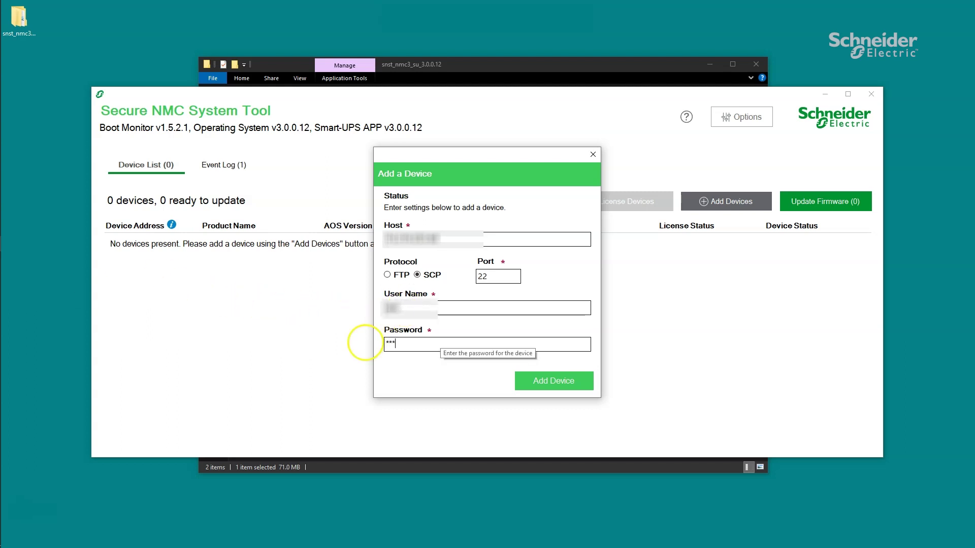
pyautogui.click(549, 379)
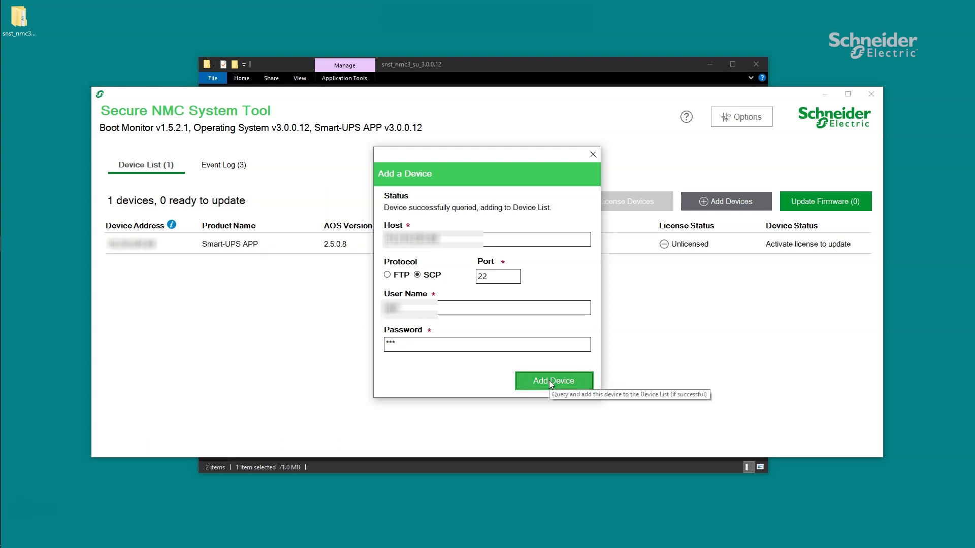
pyautogui.click(593, 154)
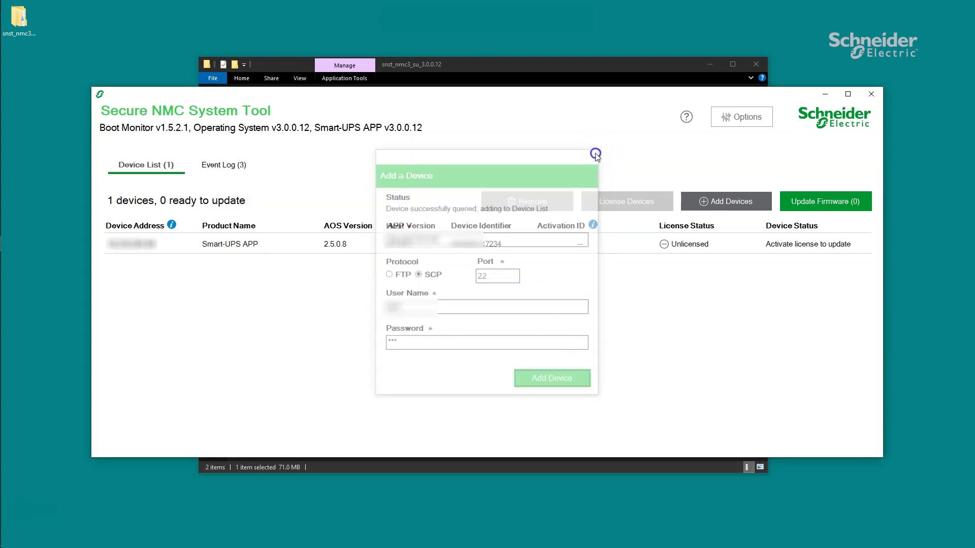
pyautogui.click(540, 249)
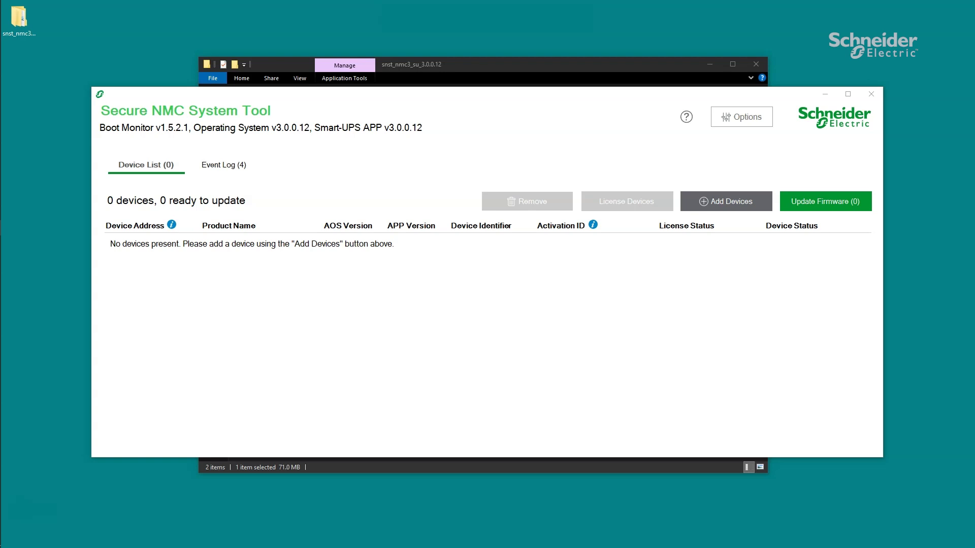
# Step: Switch to File Explorer and open the devices file in the snst-su folder
pyautogui.click(452, 62)
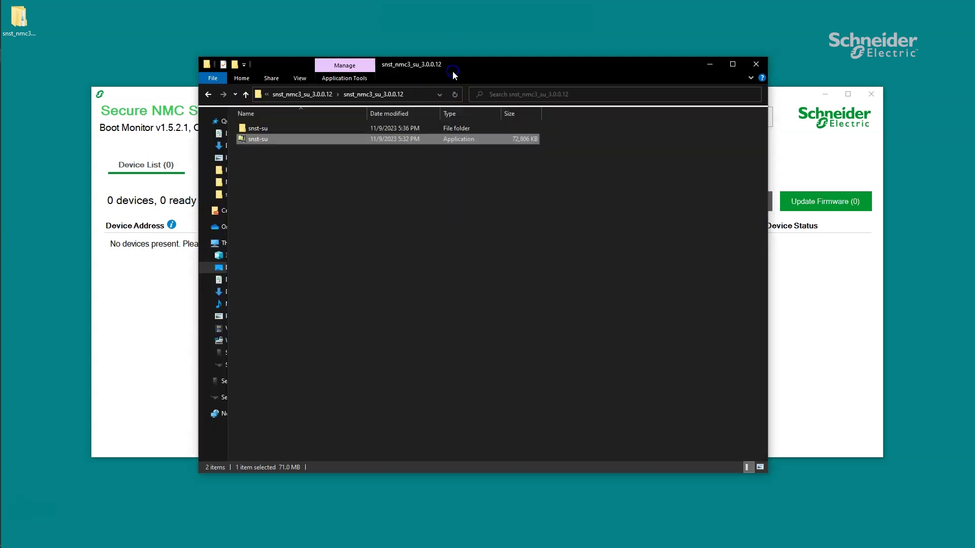
pyautogui.doubleClick(303, 129)
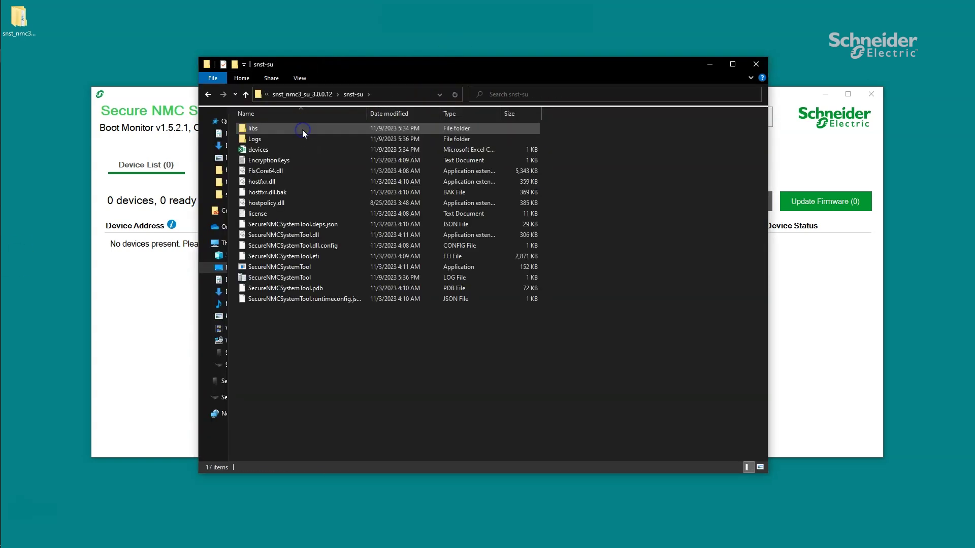
pyautogui.doubleClick(303, 150)
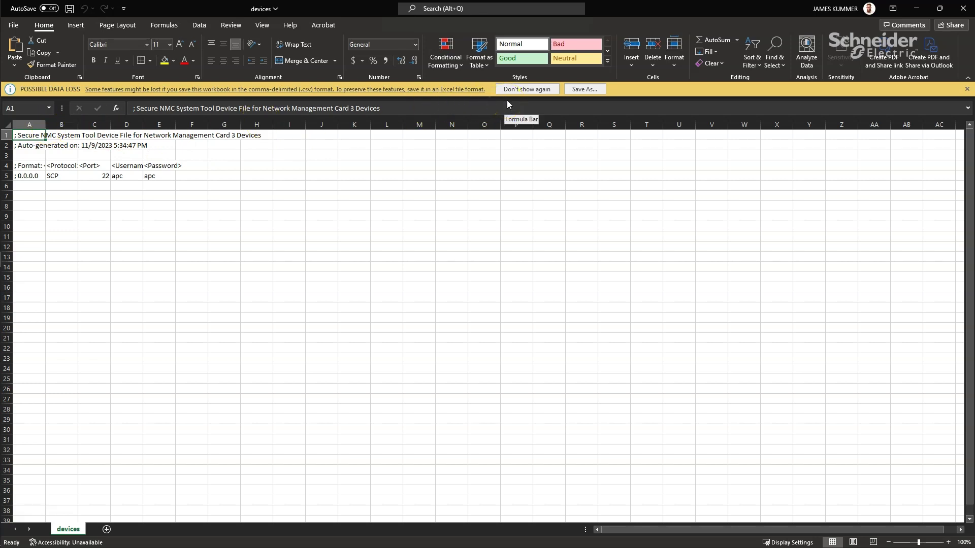
# Step: Widen the address, protocol, port, username and password columns so their headers fit
pyautogui.moveTo(50, 127); pyautogui.dragTo(198, 125)
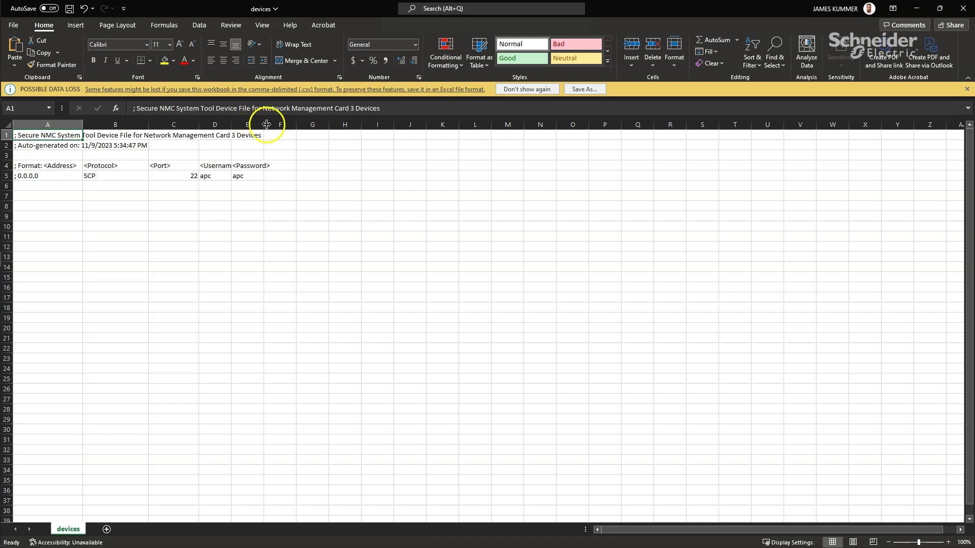
pyautogui.moveTo(267, 124); pyautogui.dragTo(293, 125)
pyautogui.moveTo(233, 125); pyautogui.dragTo(246, 125)
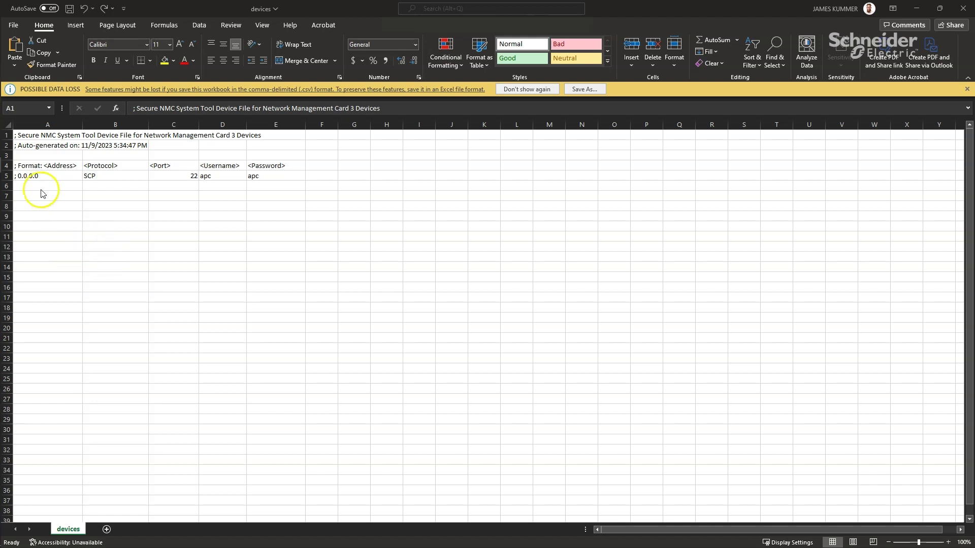
# Step: Replace the 0.0.0.0 placeholder in cell A5 with the first device's IP address
pyautogui.click(31, 176)
pyautogui.doubleClick(30, 176)
pyautogui.moveTo(29, 178); pyautogui.dragTo(18, 178)
pyautogui.write('10.216.253.89')
pyautogui.press('Return')
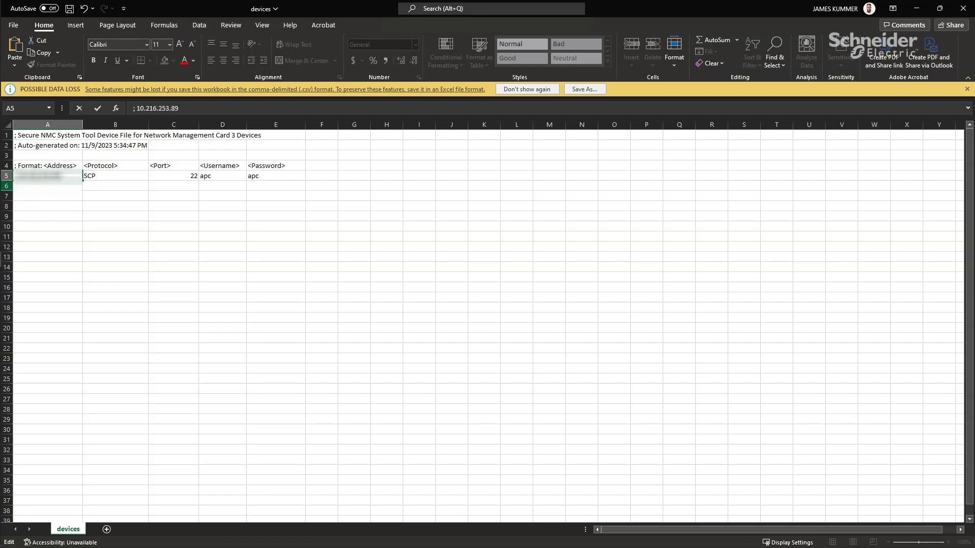
pyautogui.hotkey('ctrl', 's')
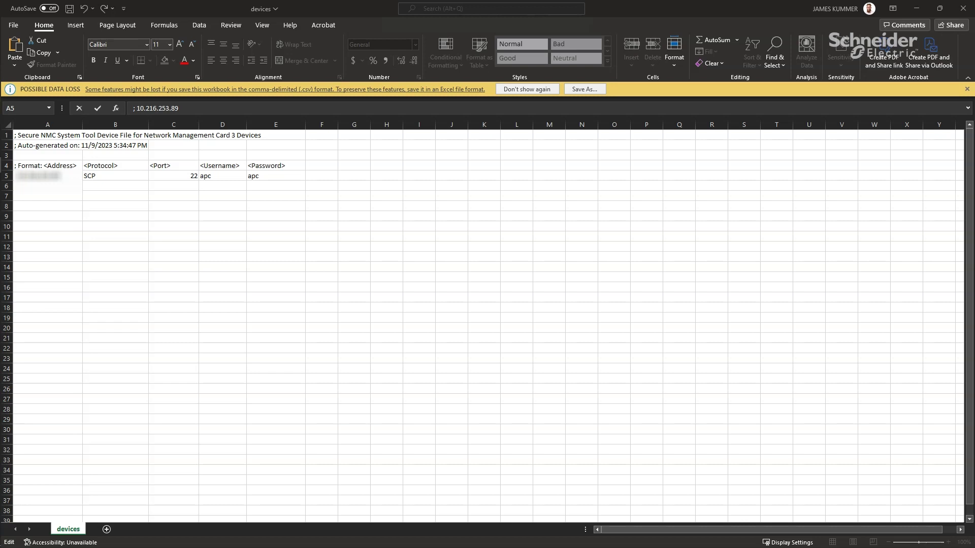
# Step: Paste the second device's IP address into cell A6 and remove the leading semicolon and space from A5
pyautogui.click(72, 187)
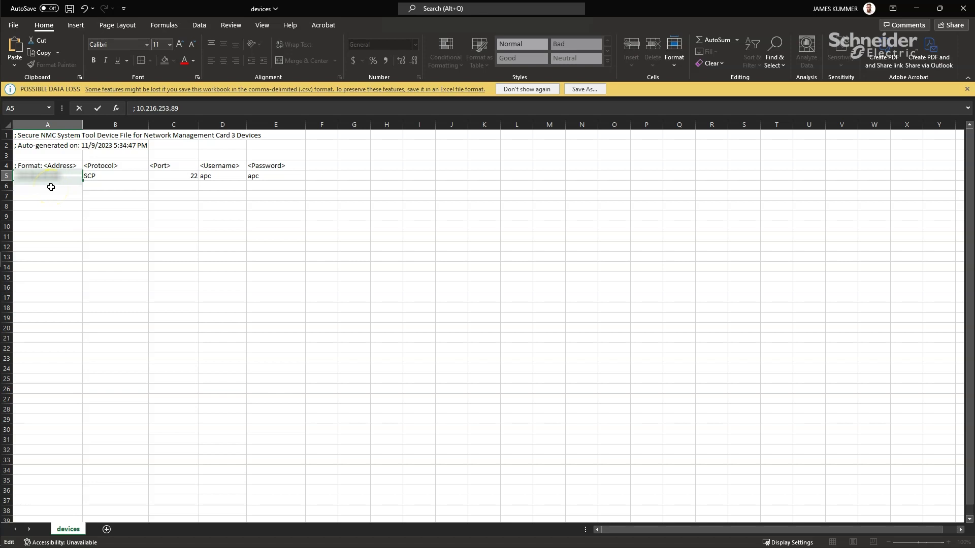
pyautogui.click(57, 187)
pyautogui.write('10.216.253.89')
pyautogui.click(19, 179)
pyautogui.doubleClick(18, 177)
pyautogui.press('BackSpace')
pyautogui.press('BackSpace')
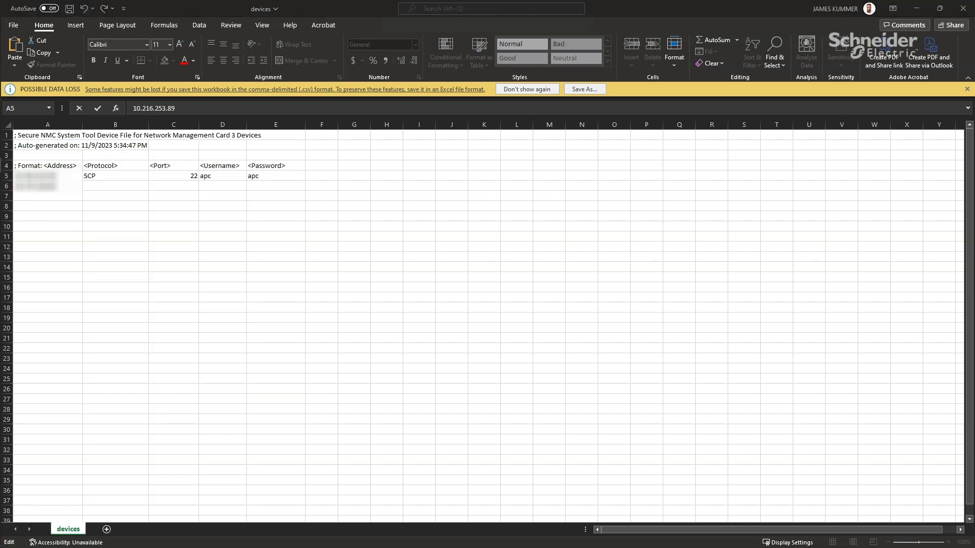
# Step: Copy the SCP protocol, port 22 and username from row 5 into row 6 for the second device
pyautogui.click(131, 174)
pyautogui.hotkey('ctrl', 'c')
pyautogui.click(135, 184)
pyautogui.hotkey('ctrl', 'v')
pyautogui.click(191, 176)
pyautogui.hotkey('ctrl', 'c')
pyautogui.click(186, 185)
pyautogui.hotkey('ctrl', 'v')
pyautogui.click(217, 176)
pyautogui.hotkey('ctrl', 'c')
pyautogui.click(219, 186)
pyautogui.hotkey('ctrl', 'v')
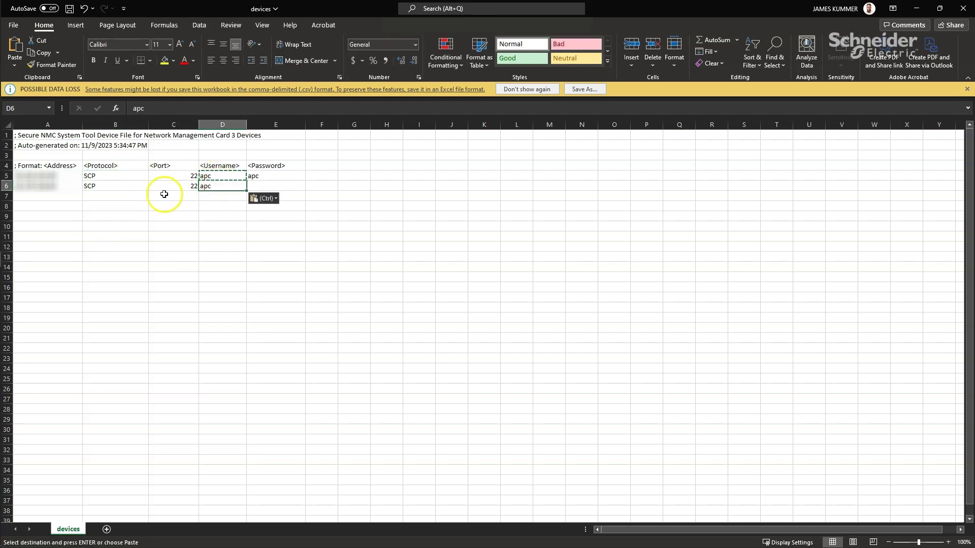
# Step: Paste the second device's password into cell E6, and save and close the devices file
pyautogui.hotkey('alt', 'Tab')
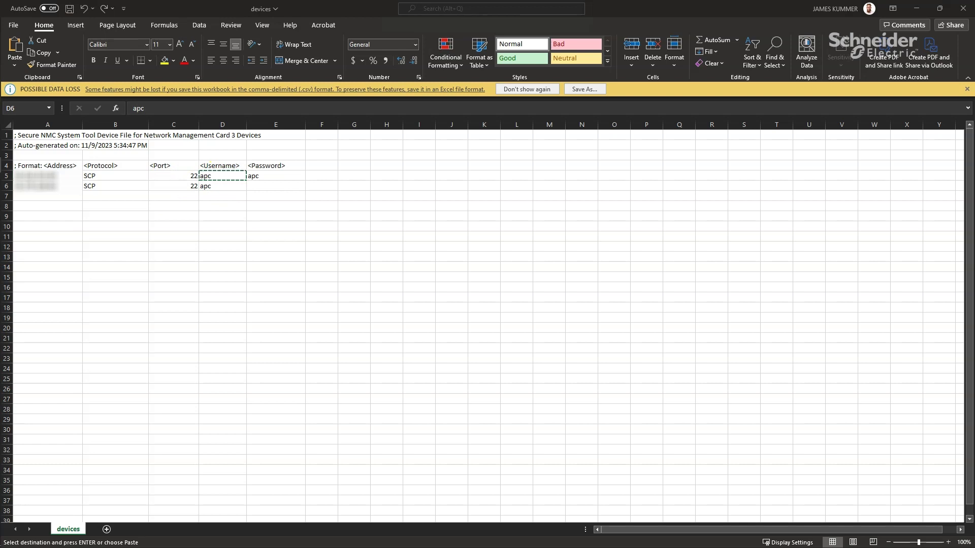
pyautogui.click(264, 186)
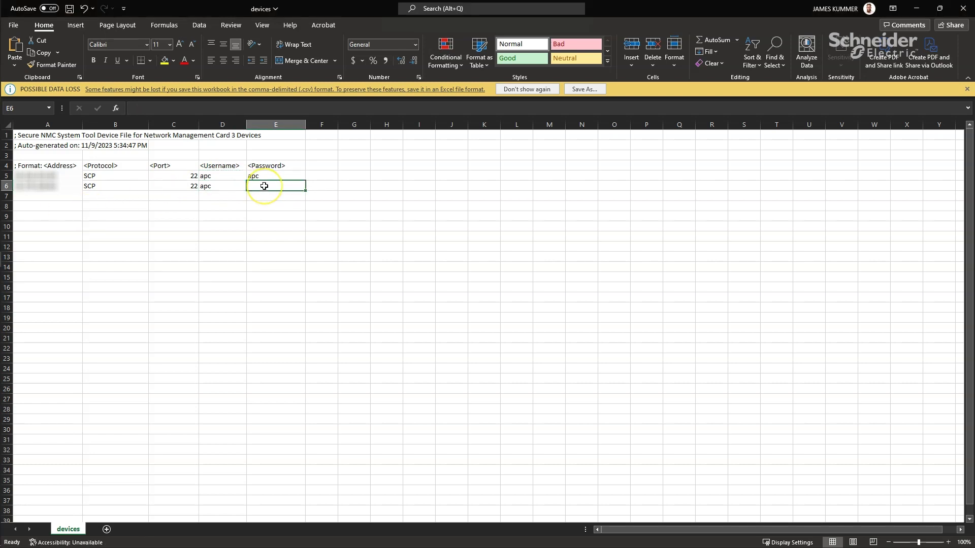
pyautogui.hotkey('ctrl', 'v')
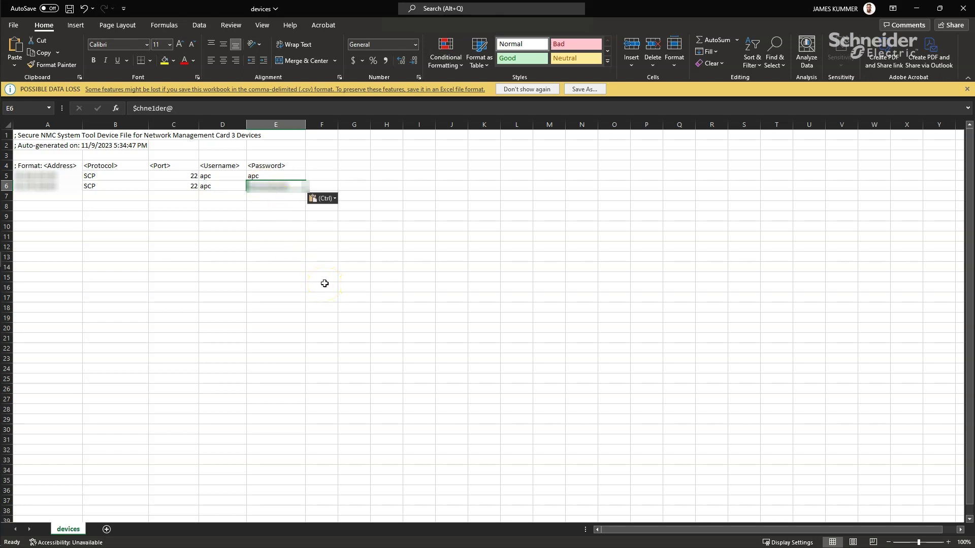
pyautogui.click(70, 9)
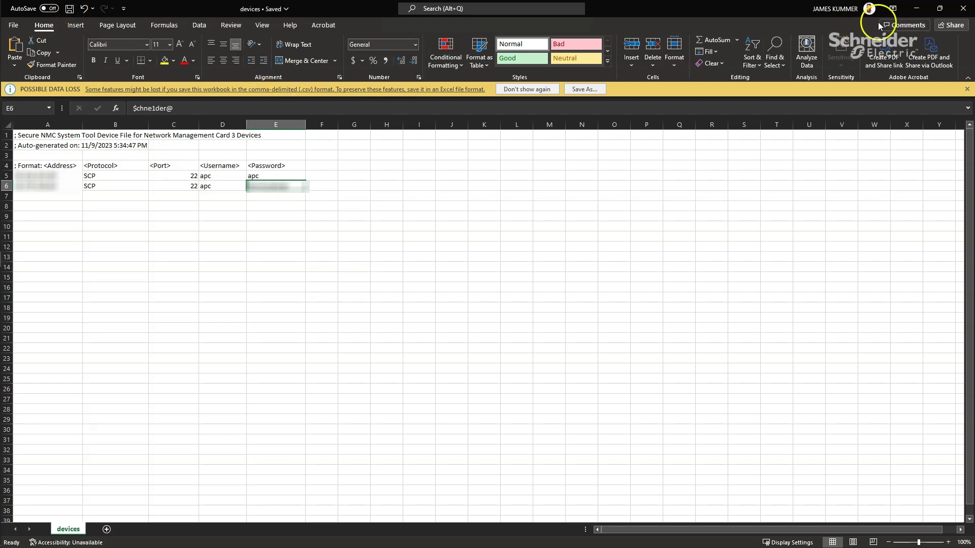
pyautogui.click(963, 8)
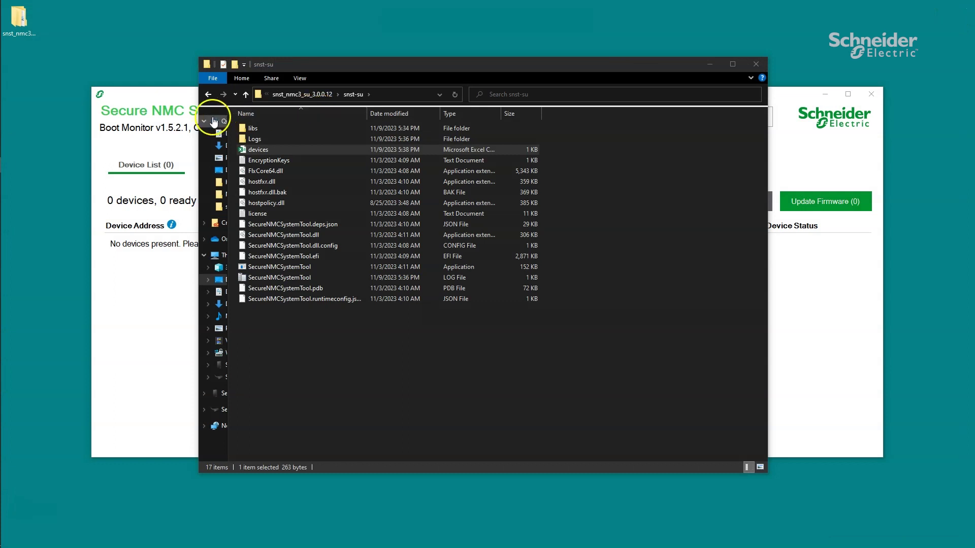
# Step: Switch back to the Secure NMC System Tool and import the edited device file
pyautogui.click(174, 97)
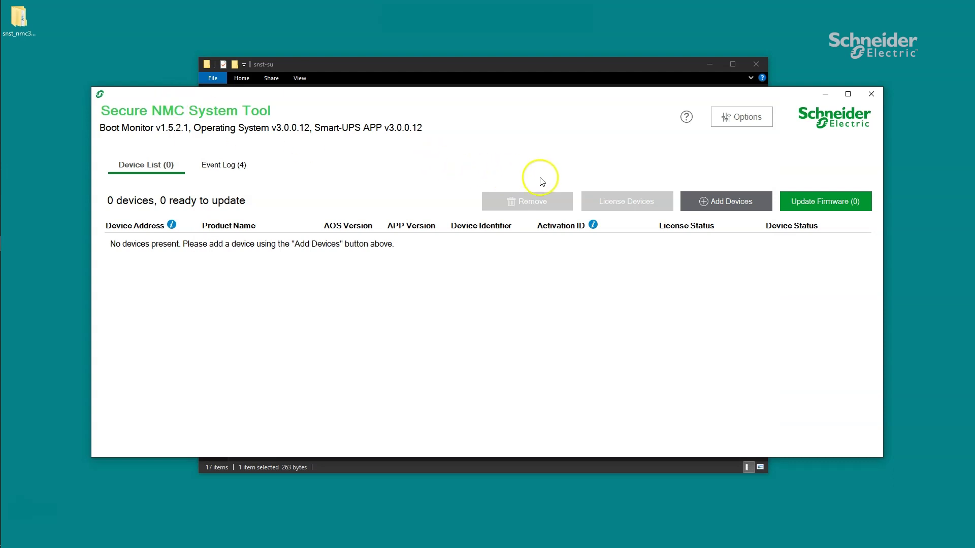
pyautogui.click(744, 207)
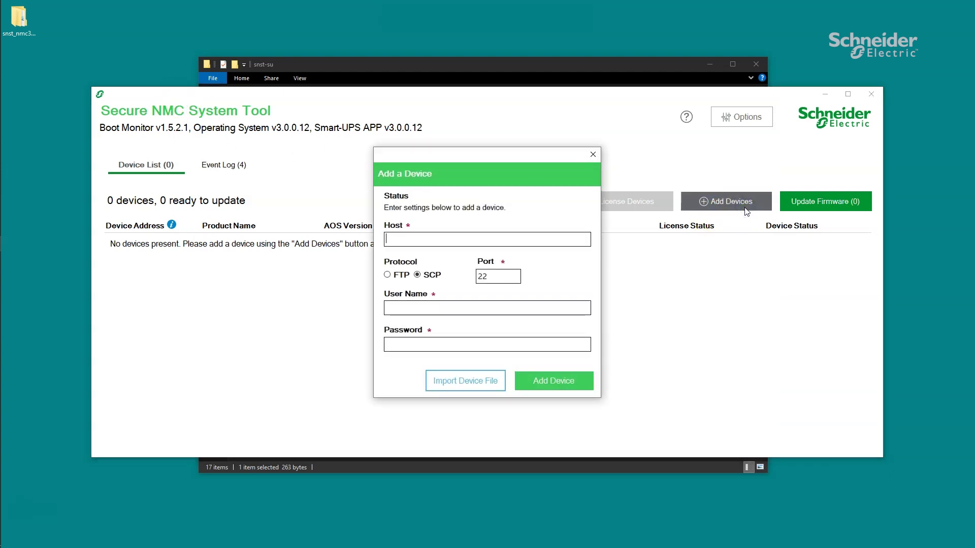
pyautogui.click(454, 387)
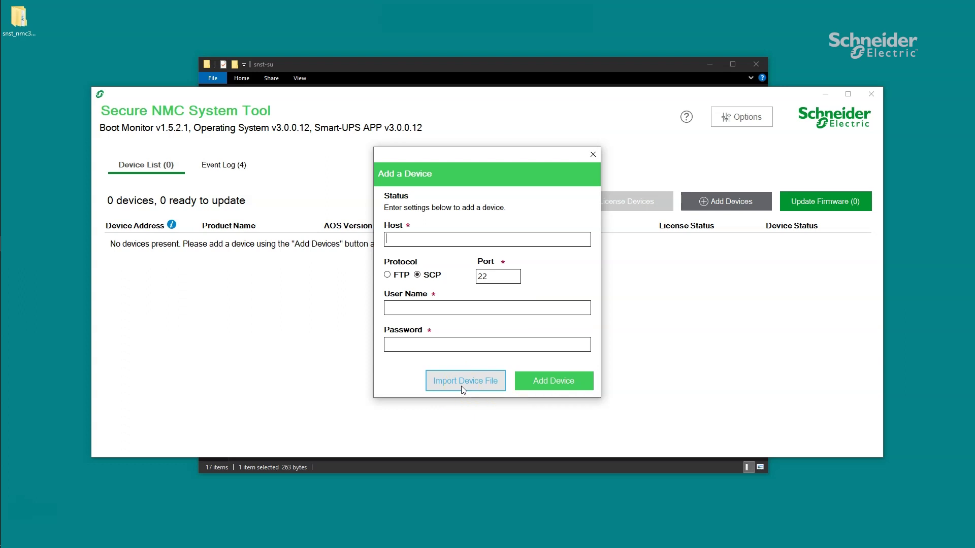
pyautogui.click(464, 382)
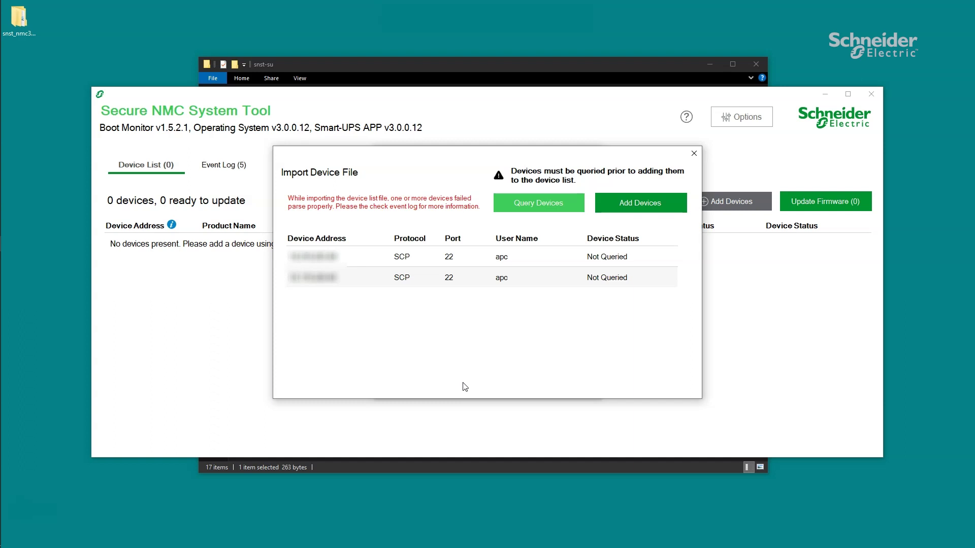
# Step: Query all imported devices and add them to the device list
pyautogui.click(538, 201)
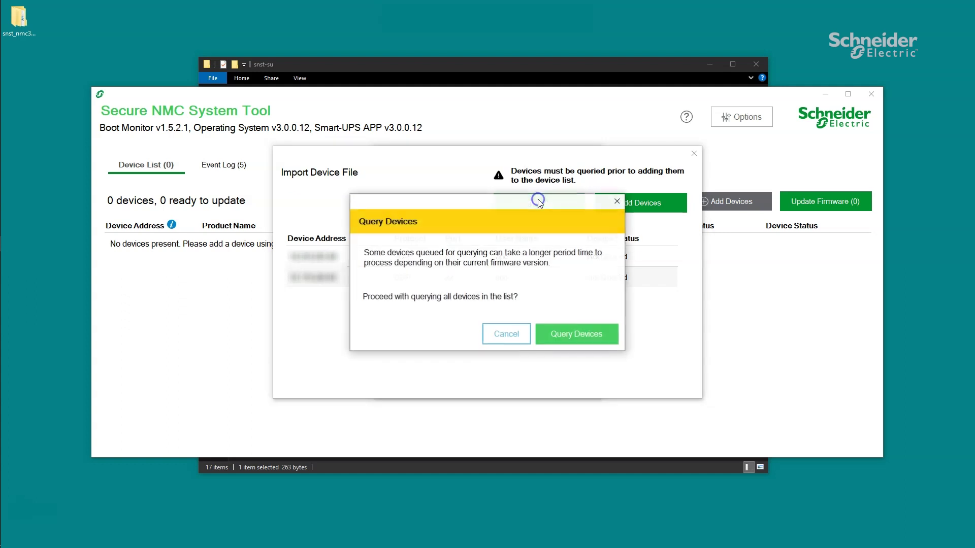
pyautogui.click(581, 337)
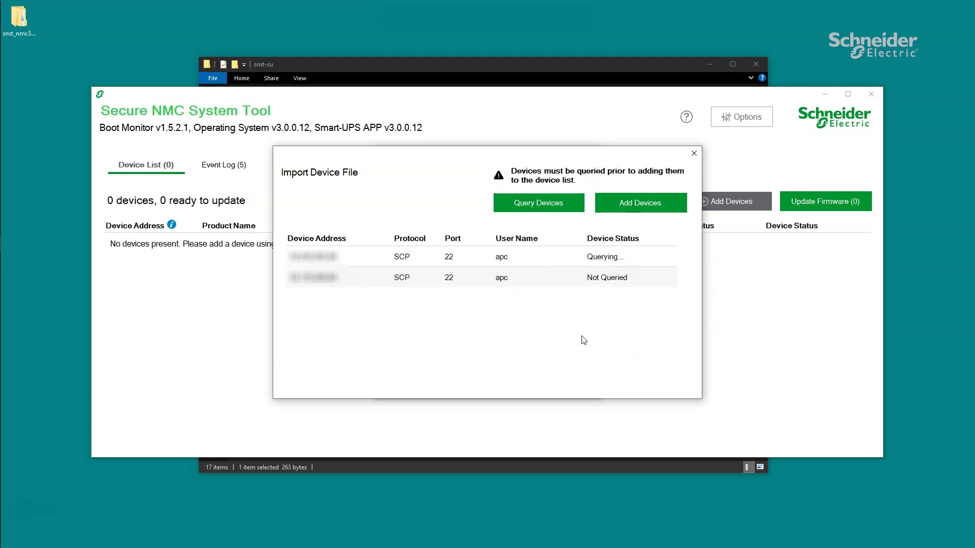
pyautogui.click(584, 341)
pyautogui.click(635, 203)
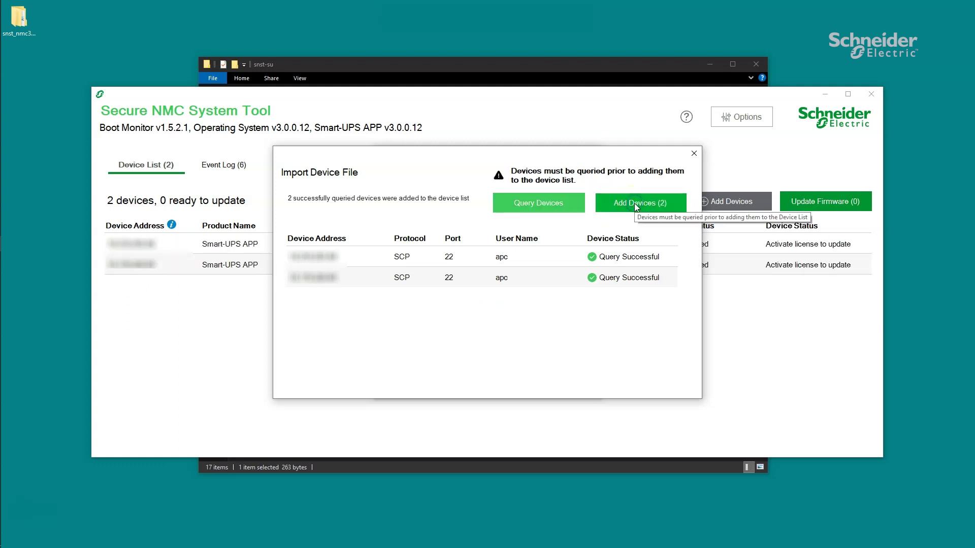
pyautogui.click(694, 153)
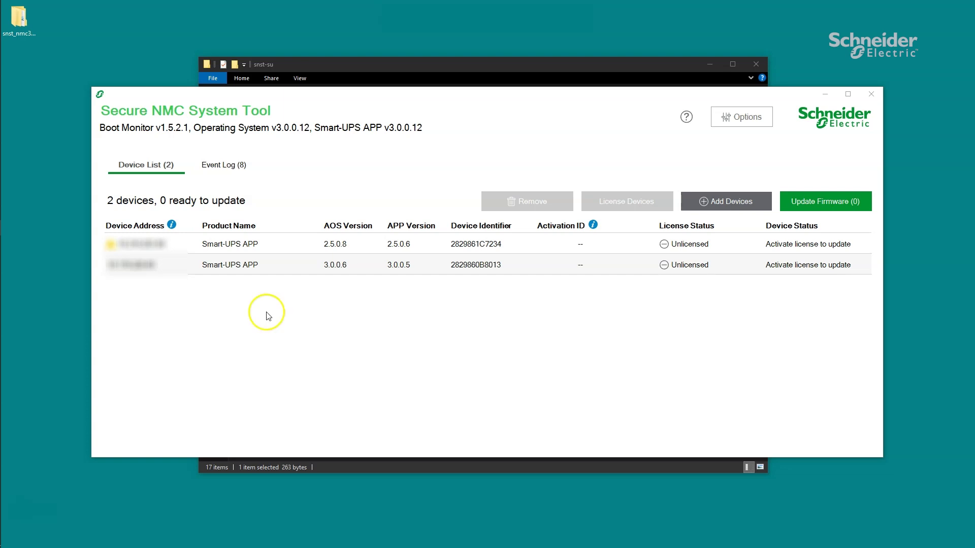
# Step: License the two Smart-UPS devices by entering the activation ID for each and confirming the activation
pyautogui.click(528, 246)
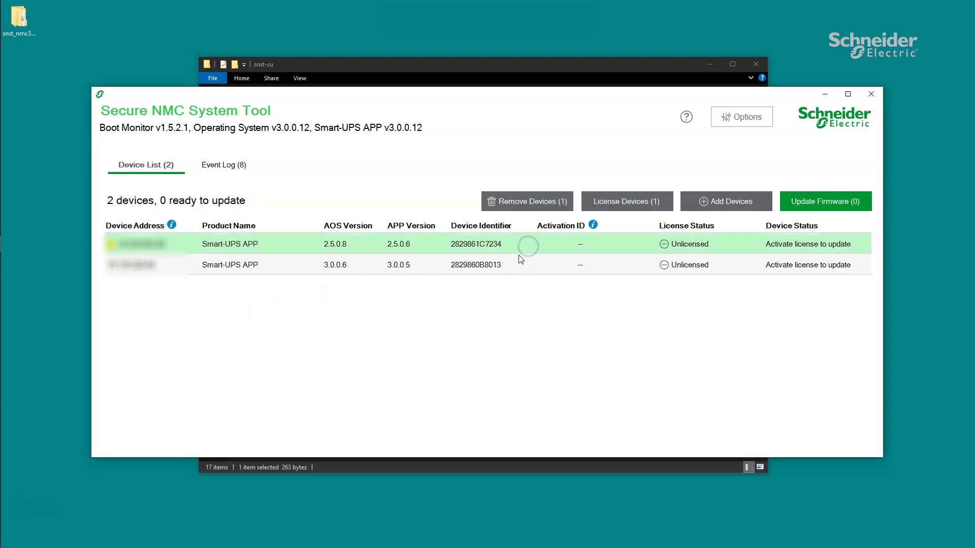
pyautogui.click(632, 204)
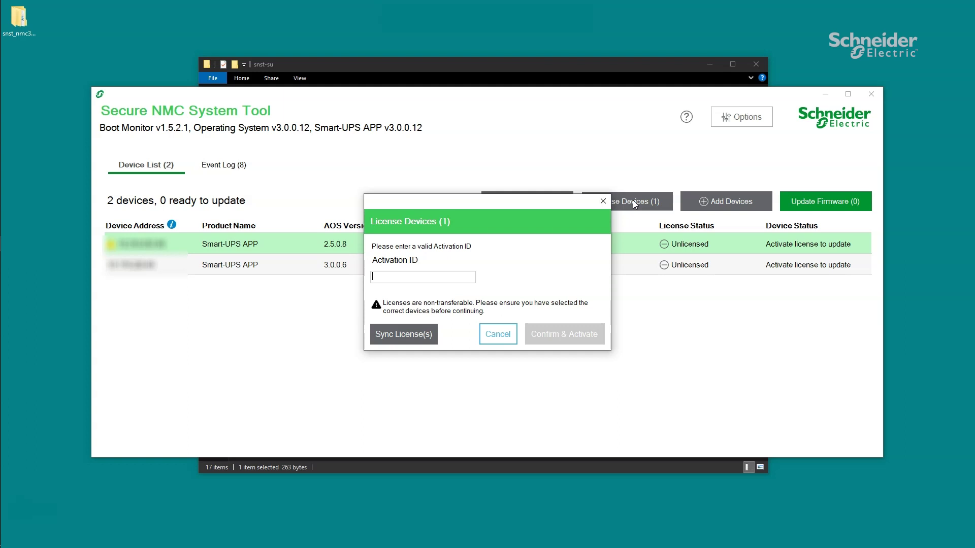
pyautogui.click(17, 413)
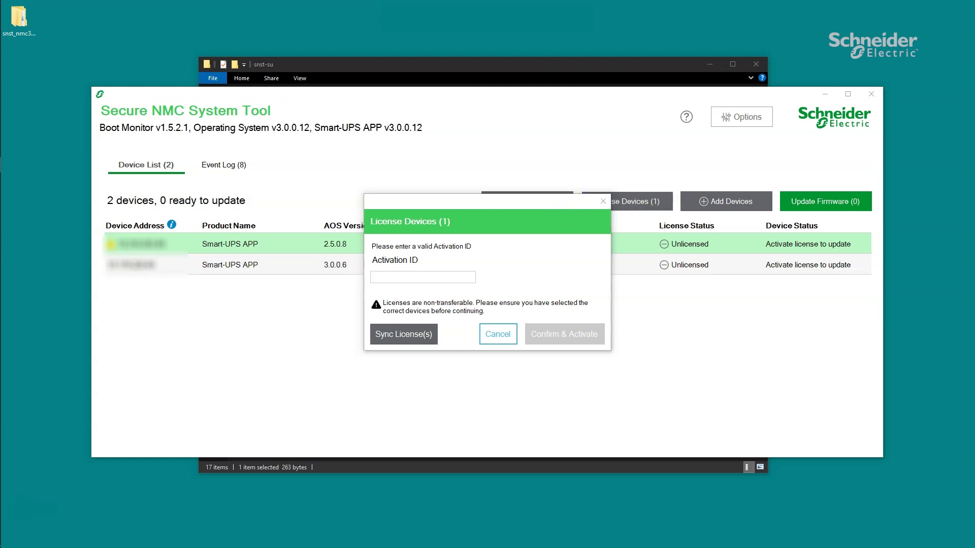
pyautogui.click(466, 276)
pyautogui.hotkey('ctrl', 'v')
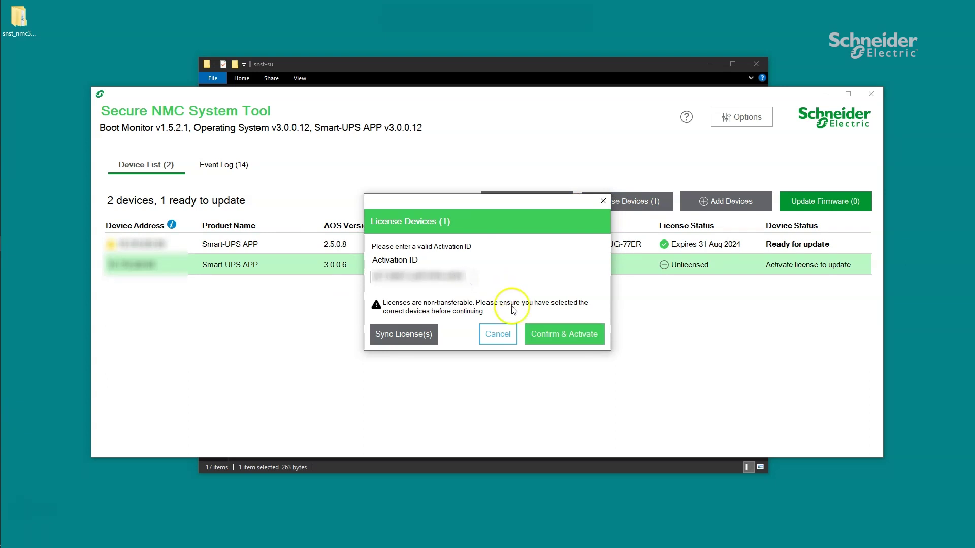
pyautogui.click(557, 336)
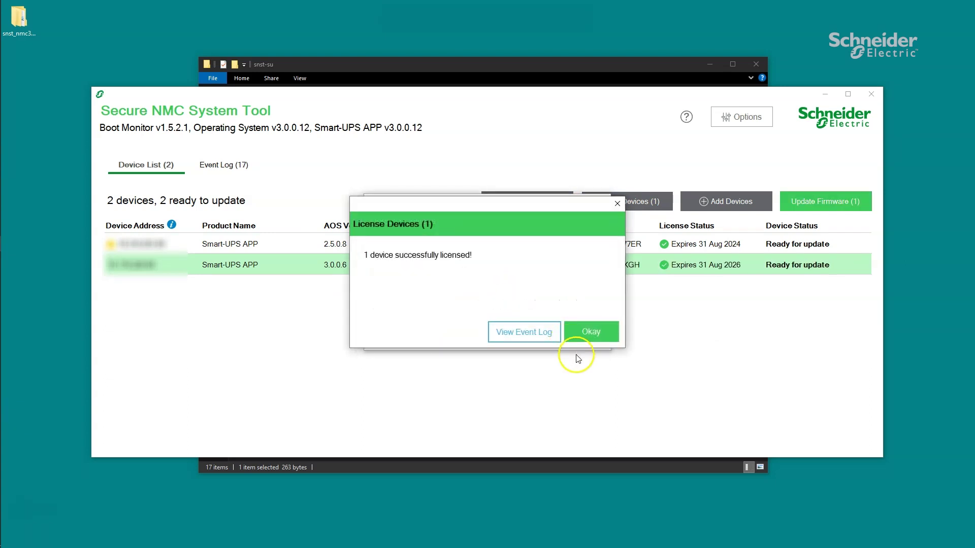
pyautogui.click(592, 333)
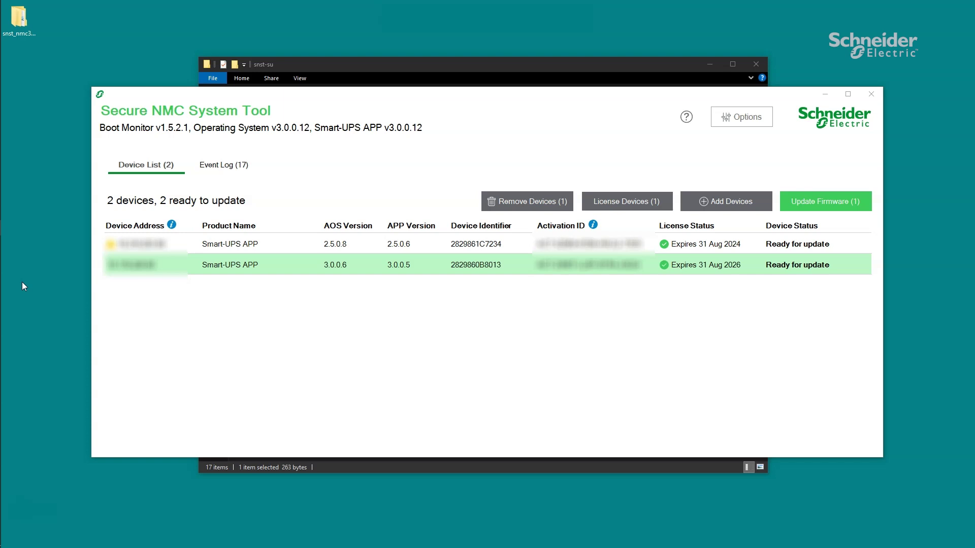
# Step: Clear the device selection and start the firmware update for both licensed devices
pyautogui.click(413, 294)
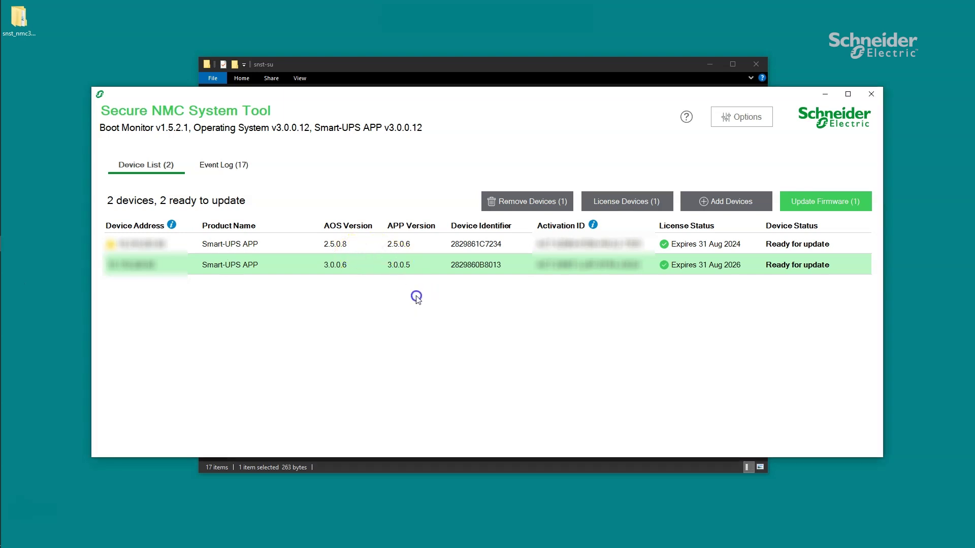
pyautogui.click(832, 202)
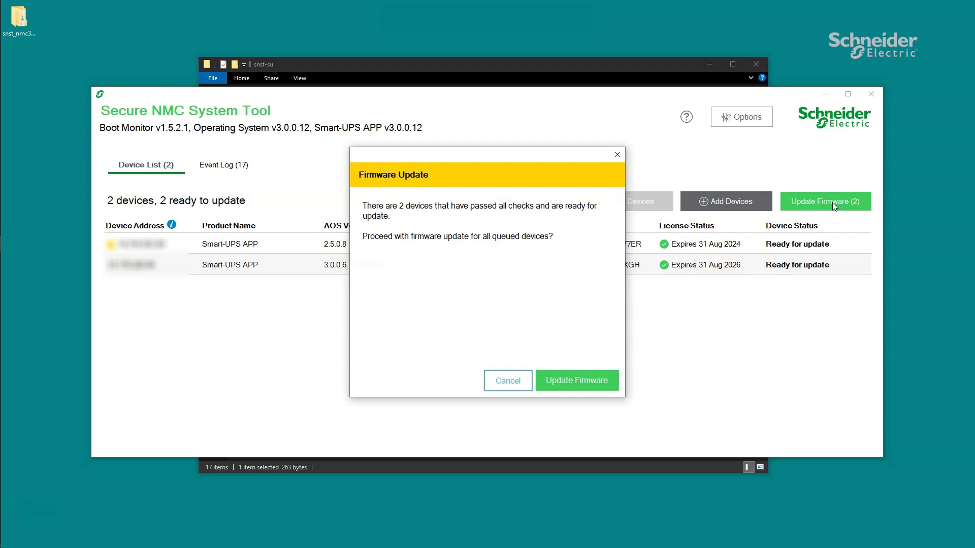
pyautogui.click(588, 380)
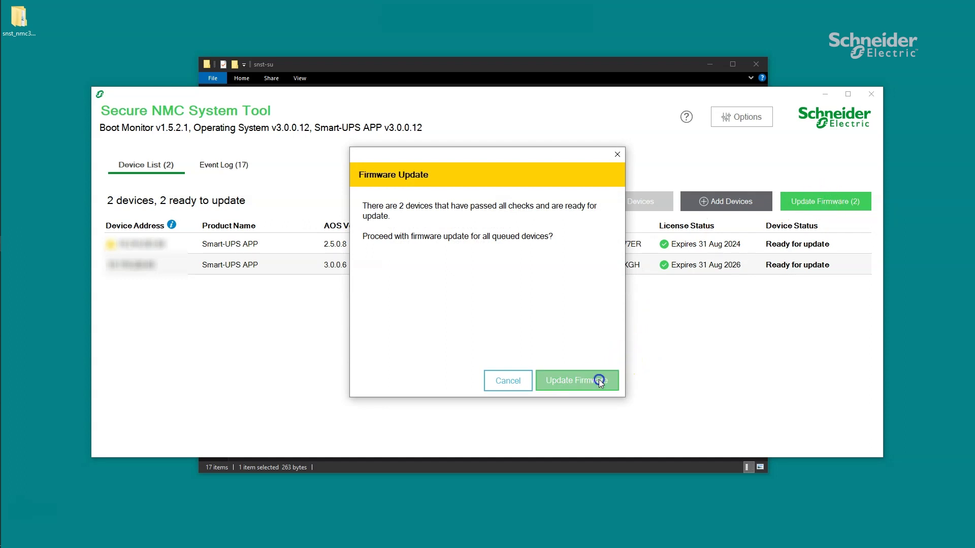
pyautogui.click(148, 170)
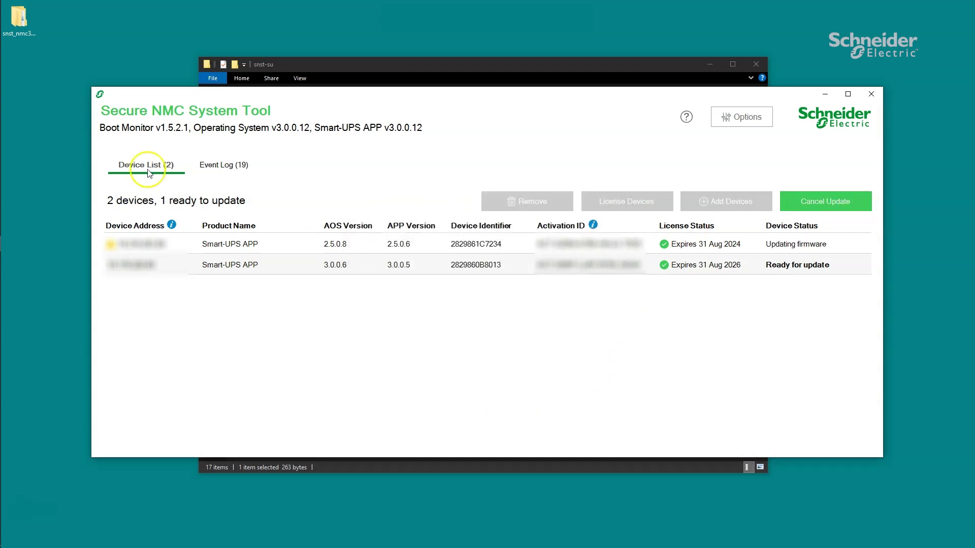